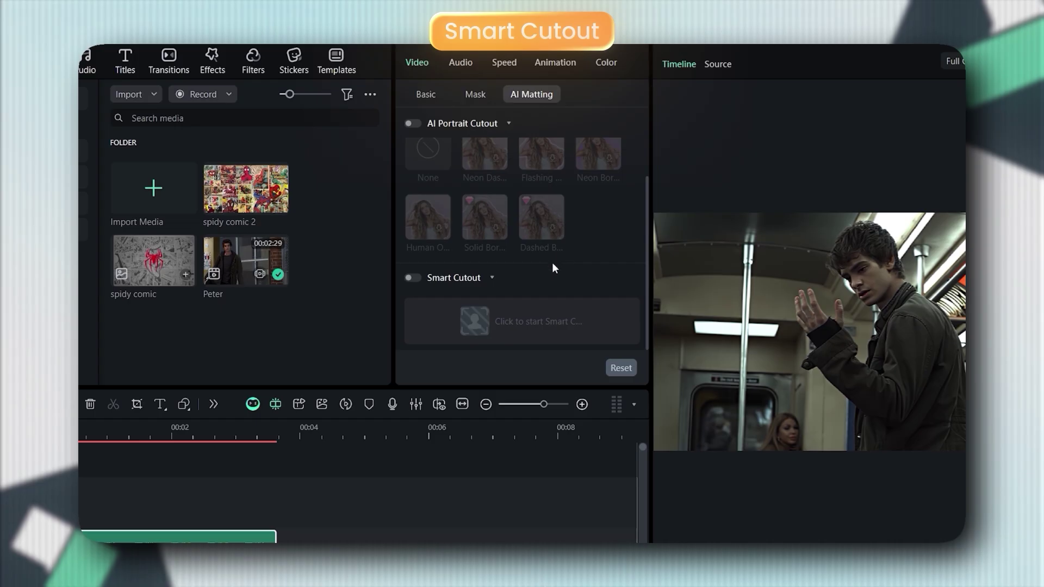
Step: Enable Smart Cutout on the Peter clip and brush over the man to mark him as the subject
left_click(415, 279)
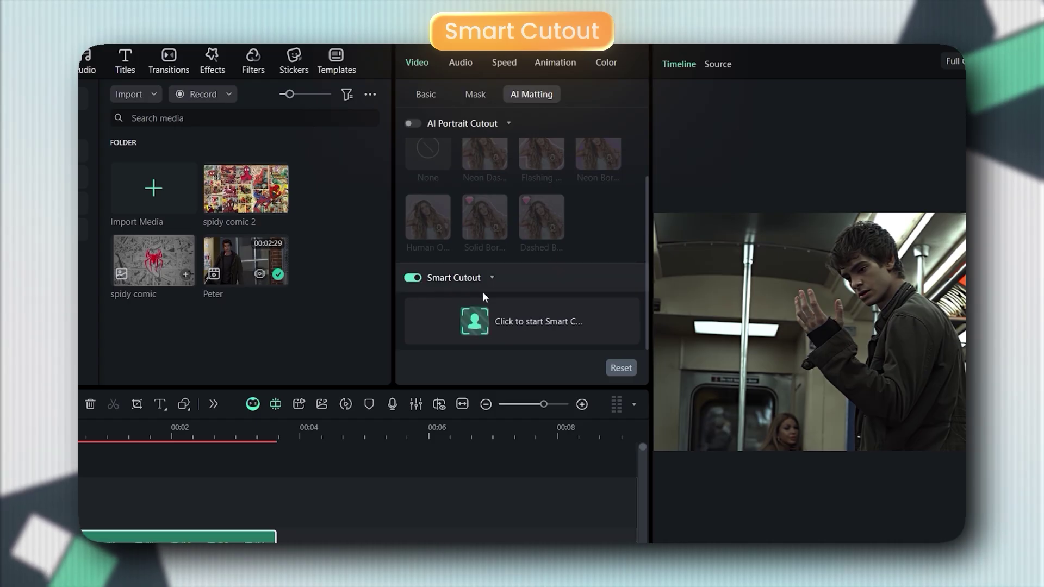
left_click(475, 325)
mouse_move(340, 229)
left_mouse_down()
mouse_move(382, 288)
mouse_move(431, 307)
mouse_move(444, 236)
mouse_move(419, 176)
mouse_move(411, 170)
mouse_move(443, 253)
mouse_move(434, 330)
left_mouse_up()
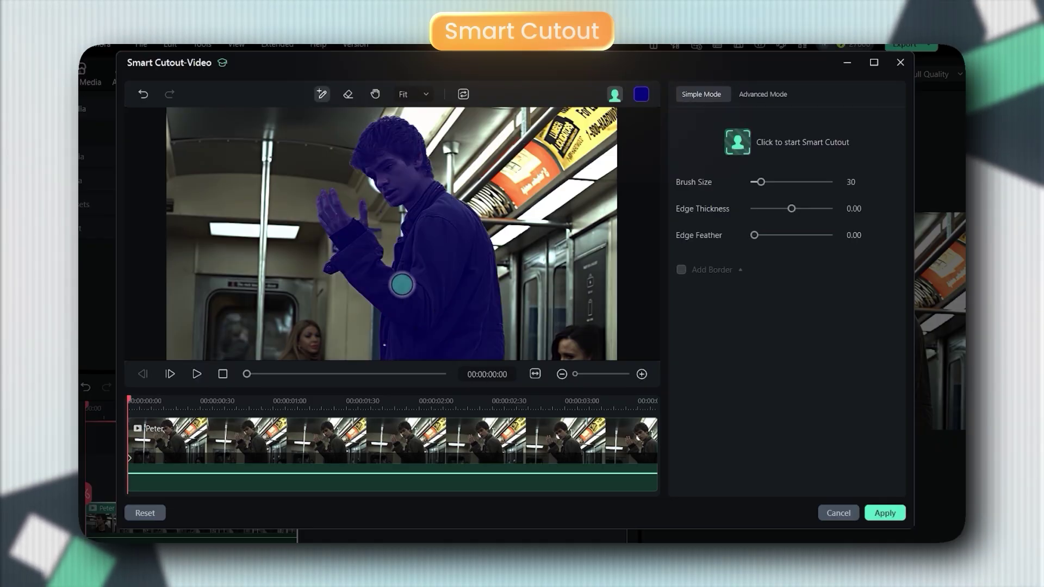
scroll(377, 237, "up", 3)
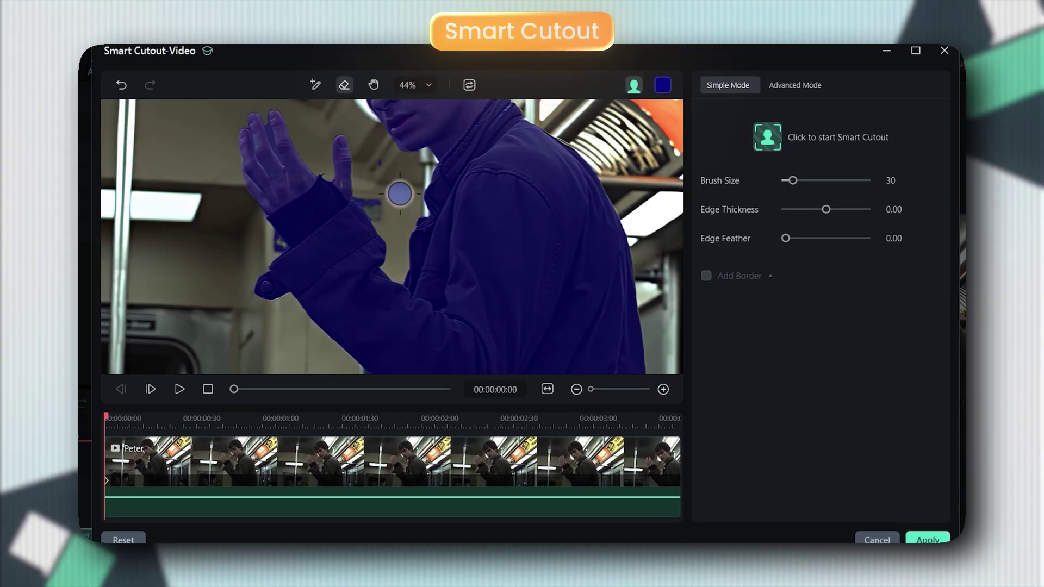
scroll(367, 201, "down", 3)
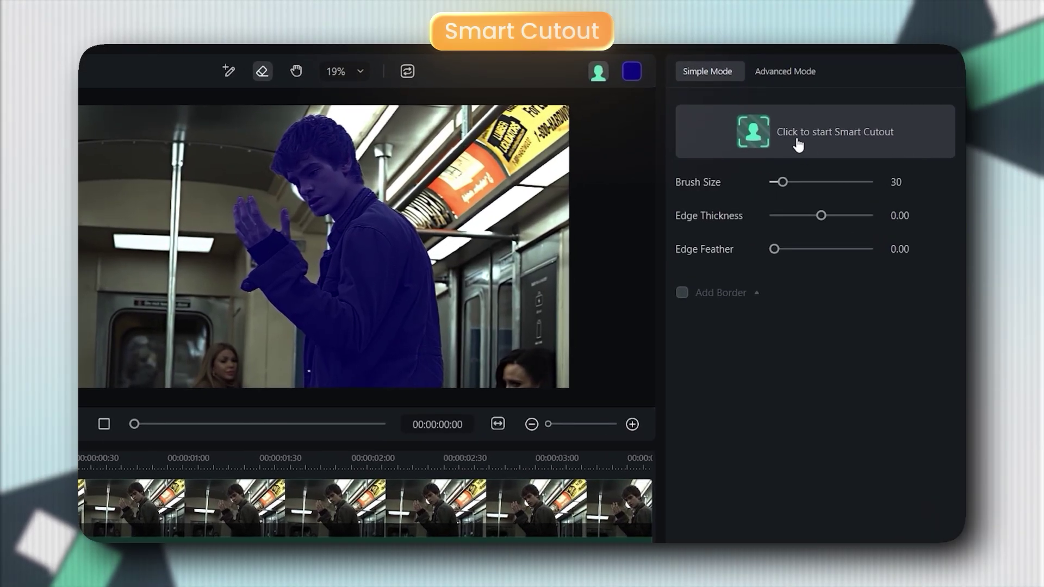
Step: Track the marked man through the clip, and test inverting the mask before restoring it
left_click(772, 150)
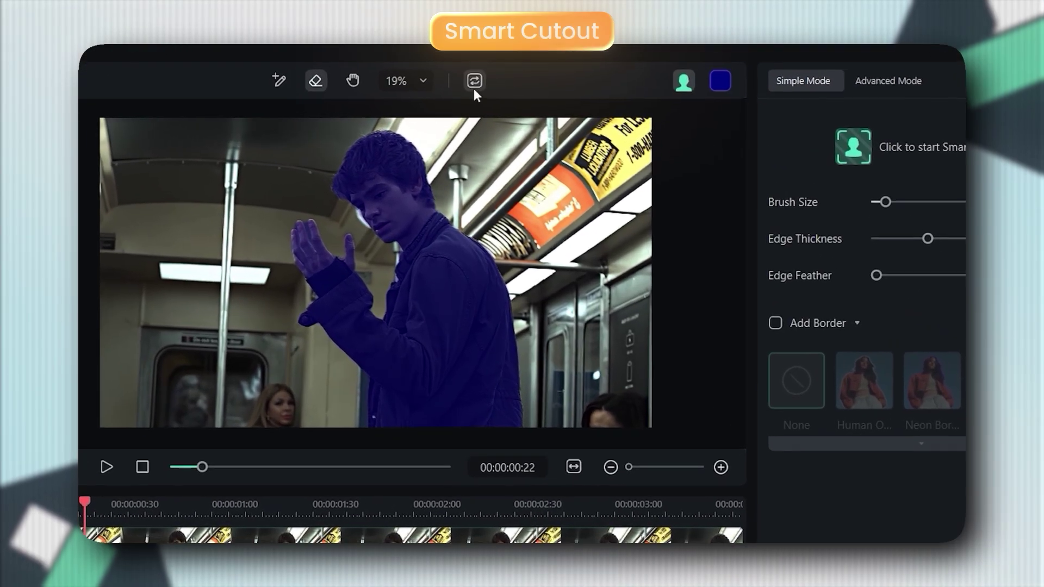
left_click(463, 94)
left_click(473, 79)
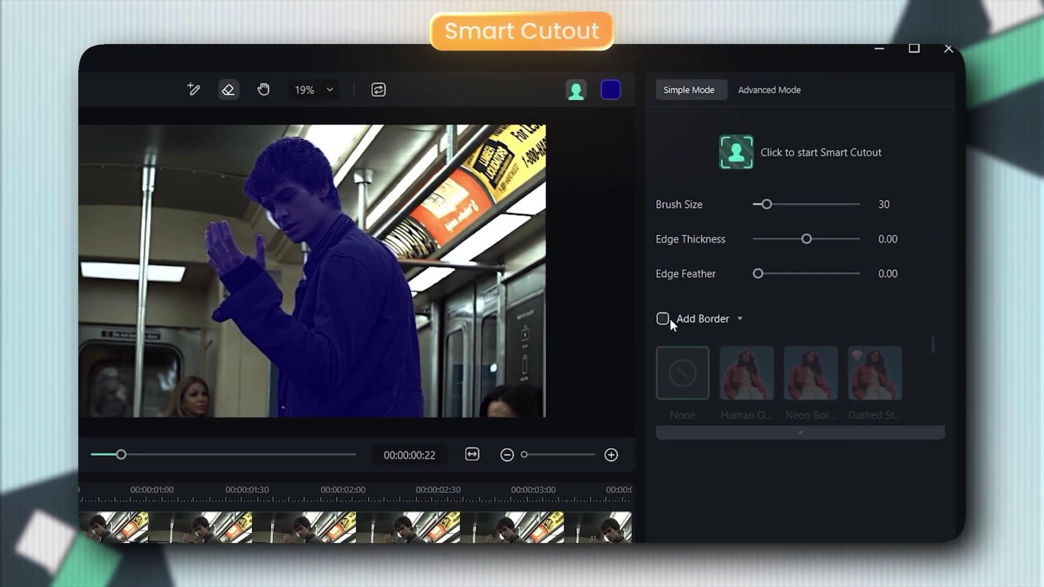
Step: Add a border to the cutout, trying the High Light and Neon Border styles
left_click(664, 321)
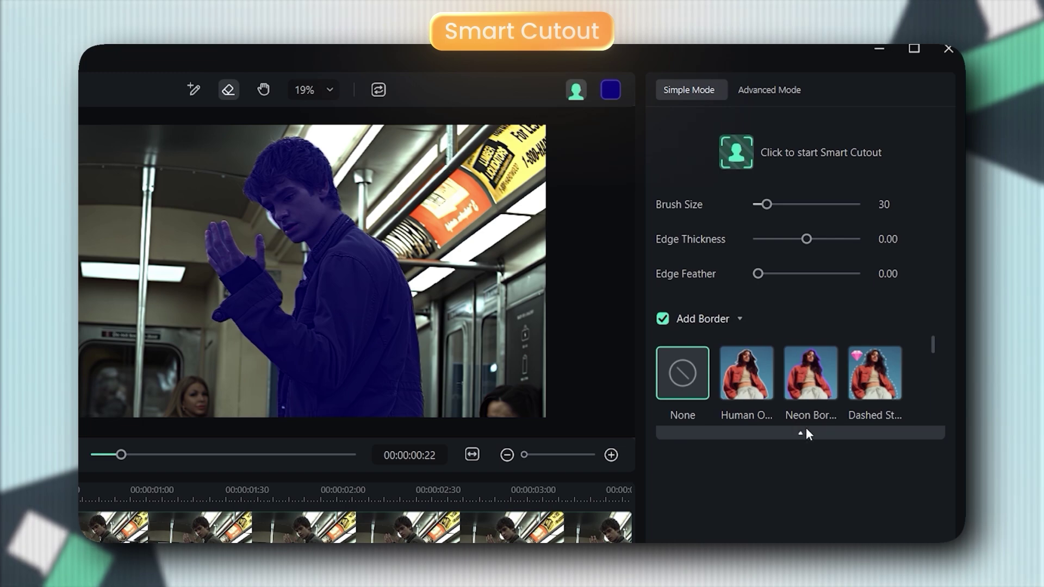
left_click(806, 430)
scroll(809, 402, "down", 5)
scroll(805, 405, "up", 5)
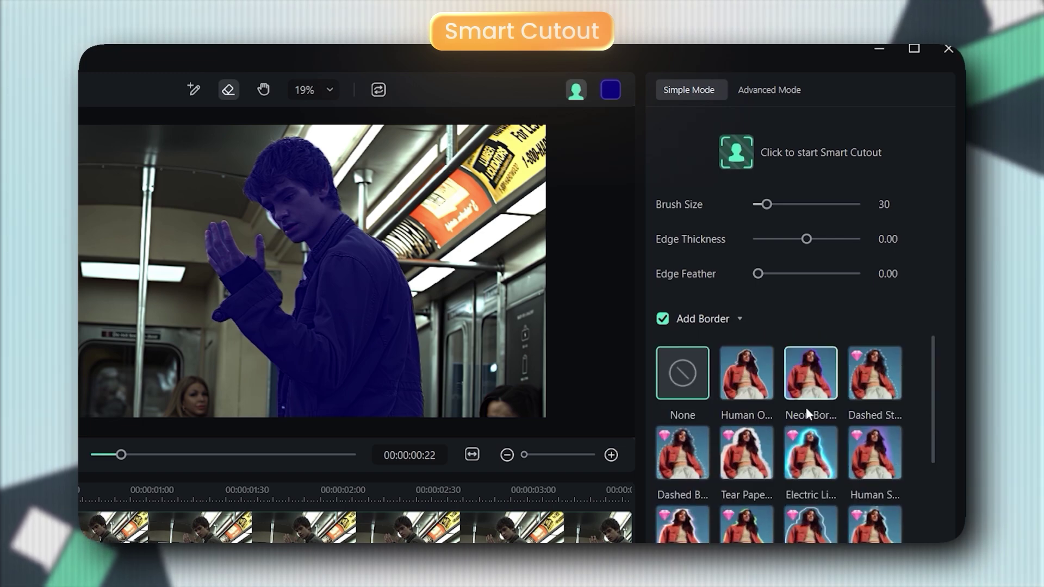
scroll(806, 412, "down", 5)
left_click(753, 430)
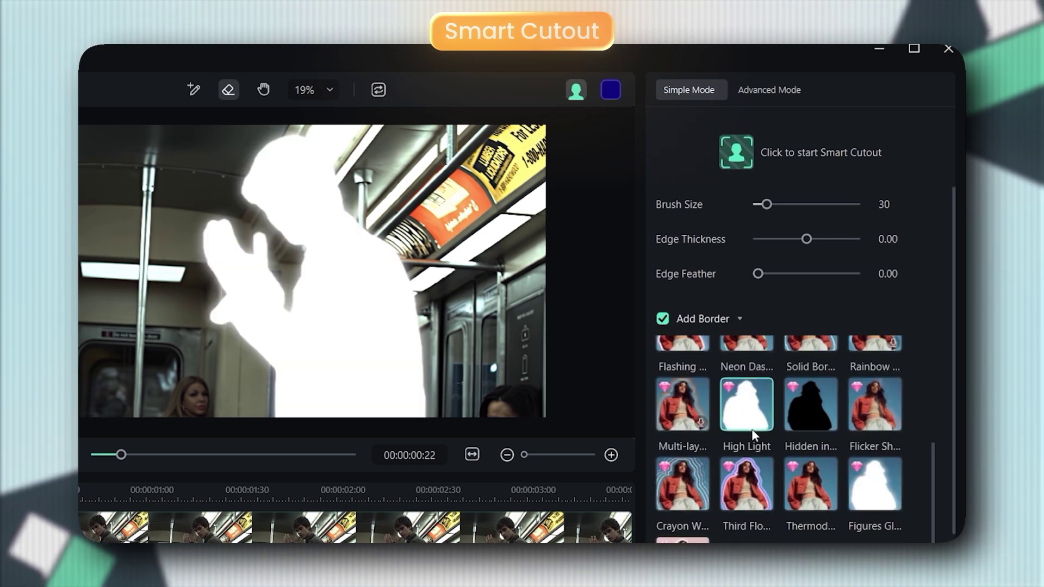
scroll(778, 432, "up", 5)
left_click(807, 389)
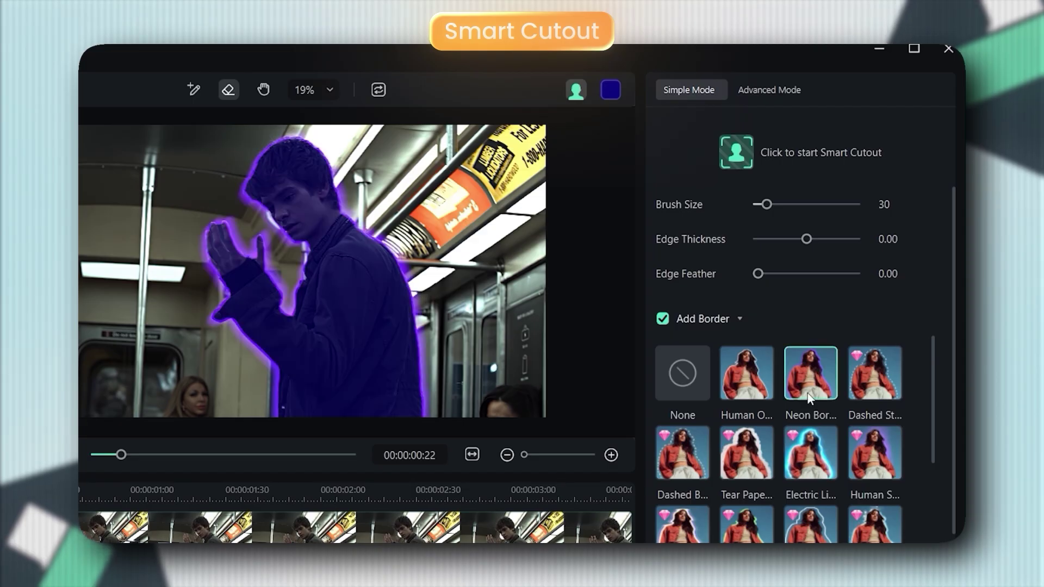
Step: Choose the Flicker Shake border and apply the cutout to the clip
scroll(815, 407, "down", 3)
scroll(789, 415, "down", 2)
scroll(788, 415, "up", 5)
scroll(788, 416, "down", 5)
left_click(874, 266)
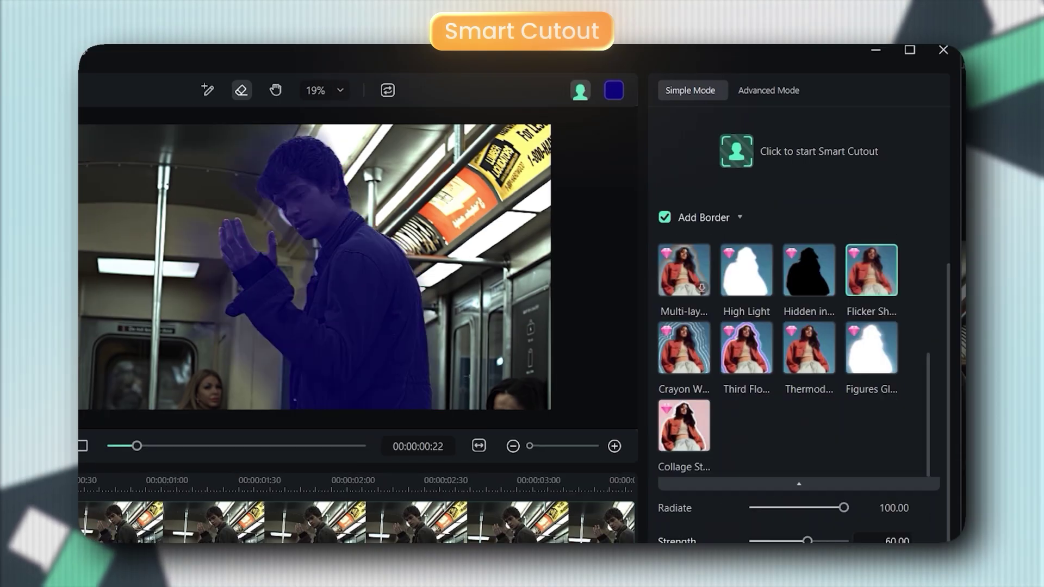
left_click(884, 513)
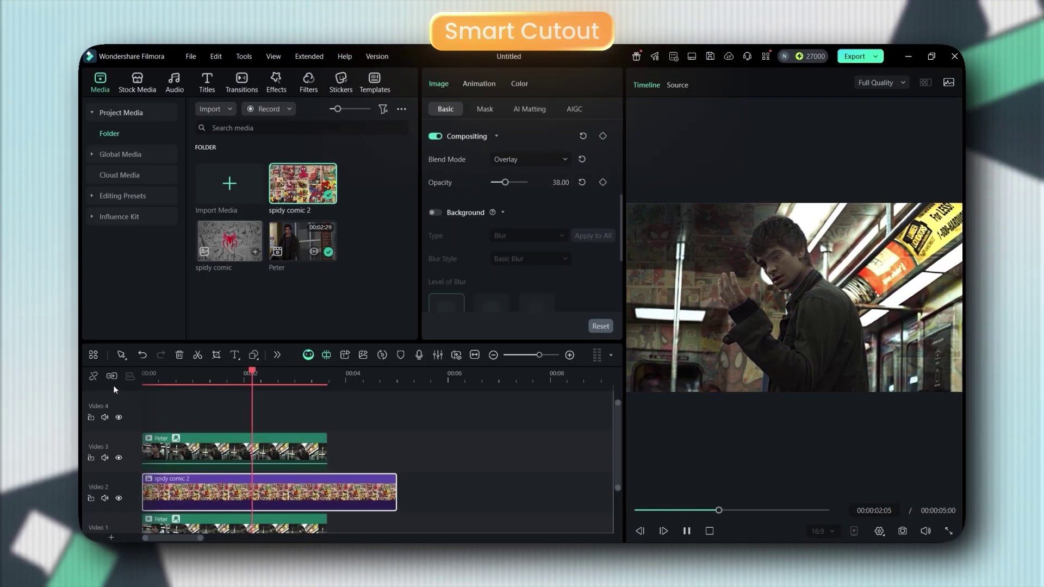
Step: Stop playback and move the playhead to about 00:06:25 in the Spider Man clip
key("space")
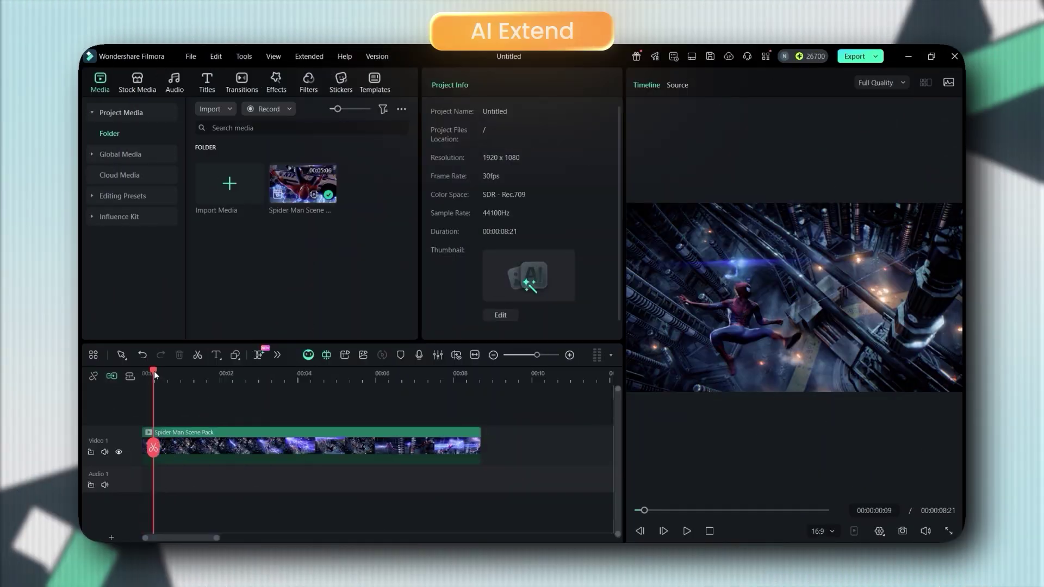
left_click_drag(155, 371, 439, 421)
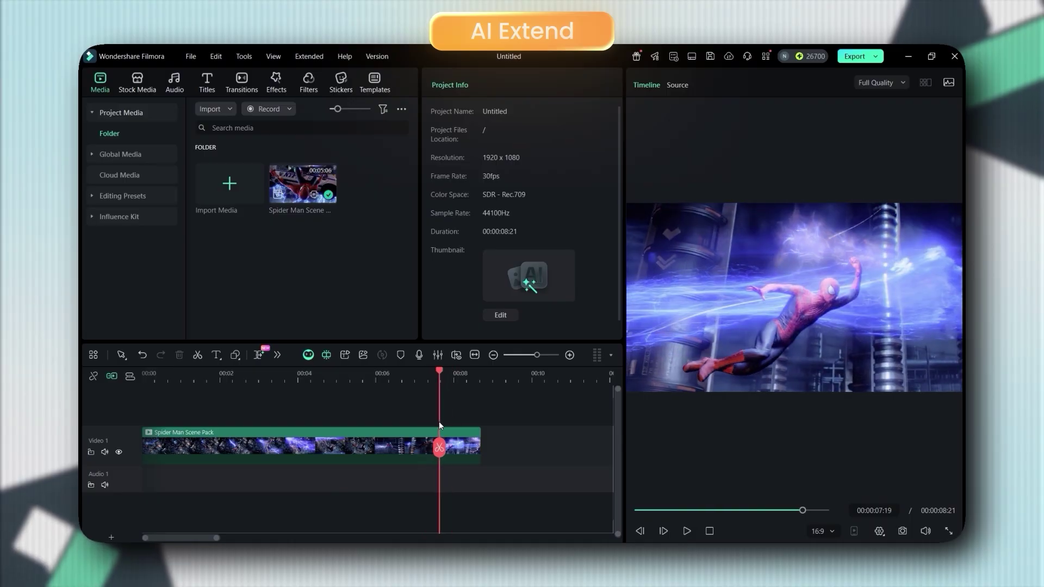
Step: Review the clip's end near 00:08:10, then AI-extend it and generate footage to 00:00:11:21
key("space")
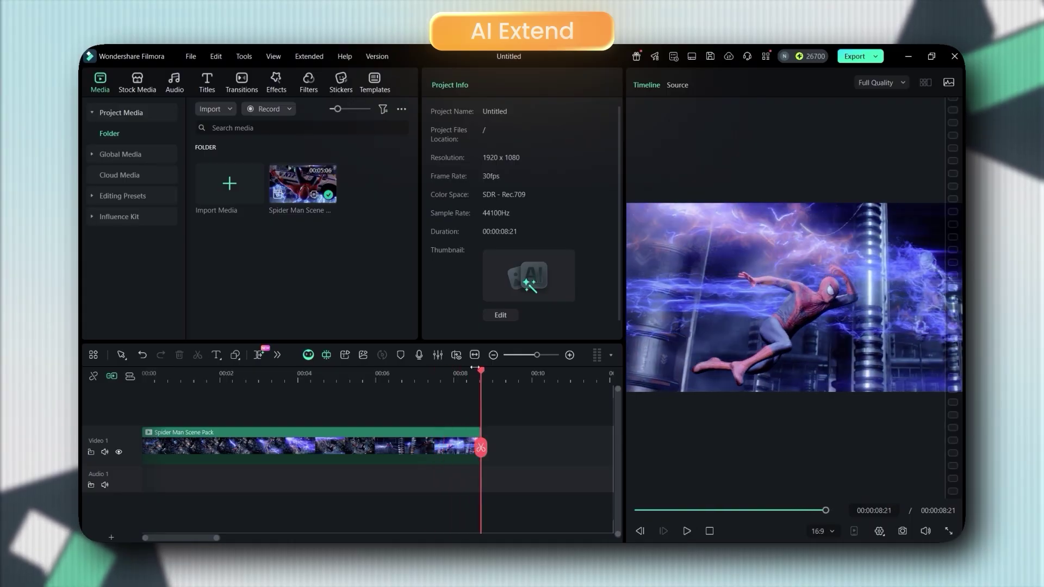
left_click_drag(481, 370, 468, 410)
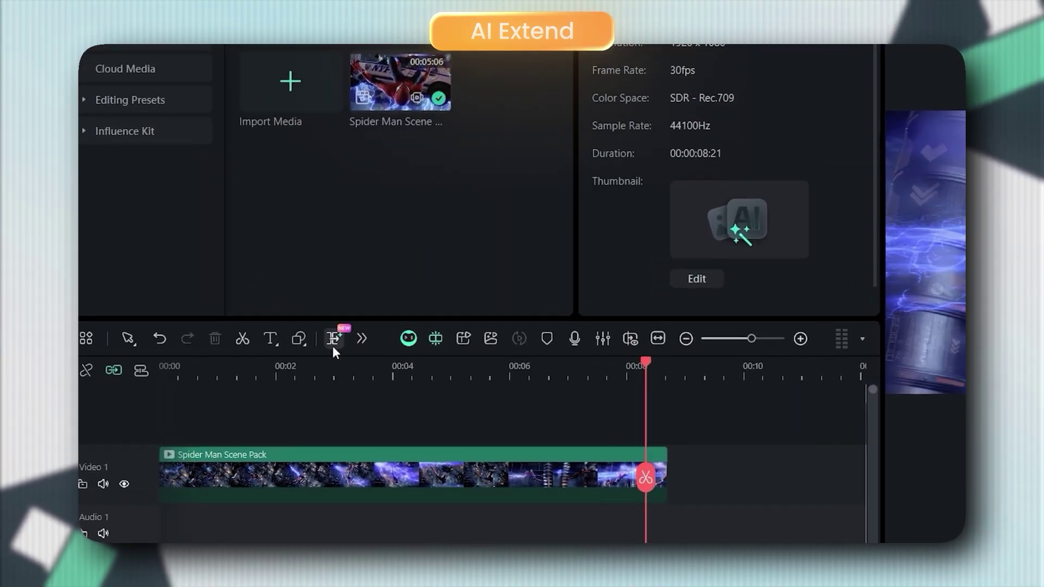
left_click(333, 340)
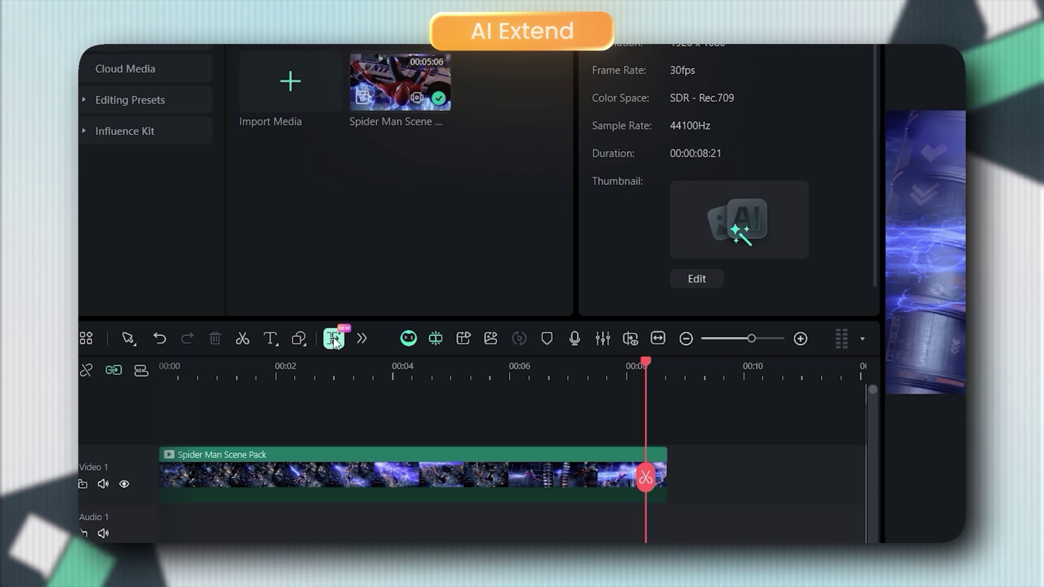
left_click_drag(515, 414, 681, 432)
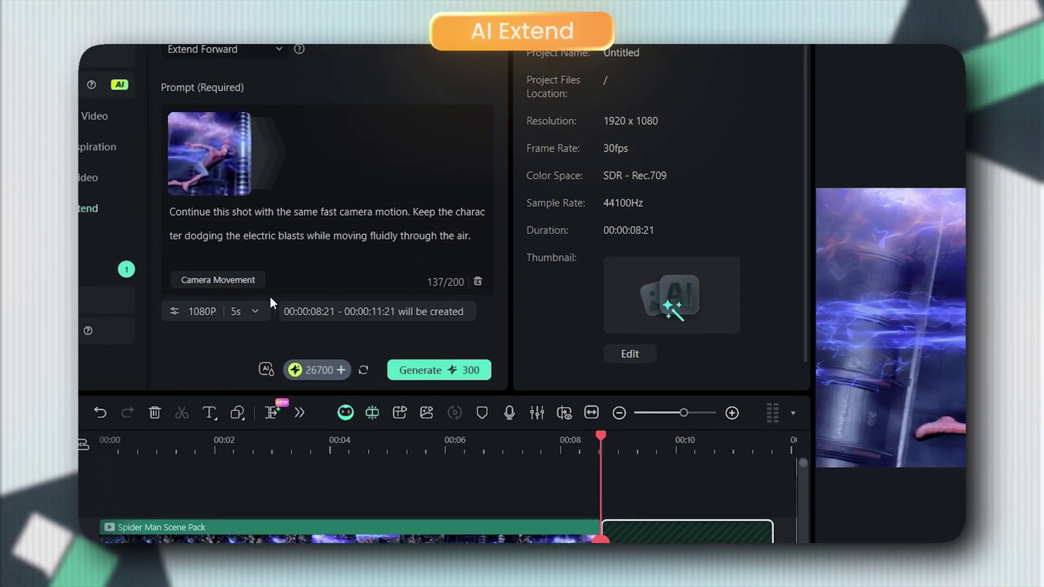
left_click_drag(511, 288, 258, 263)
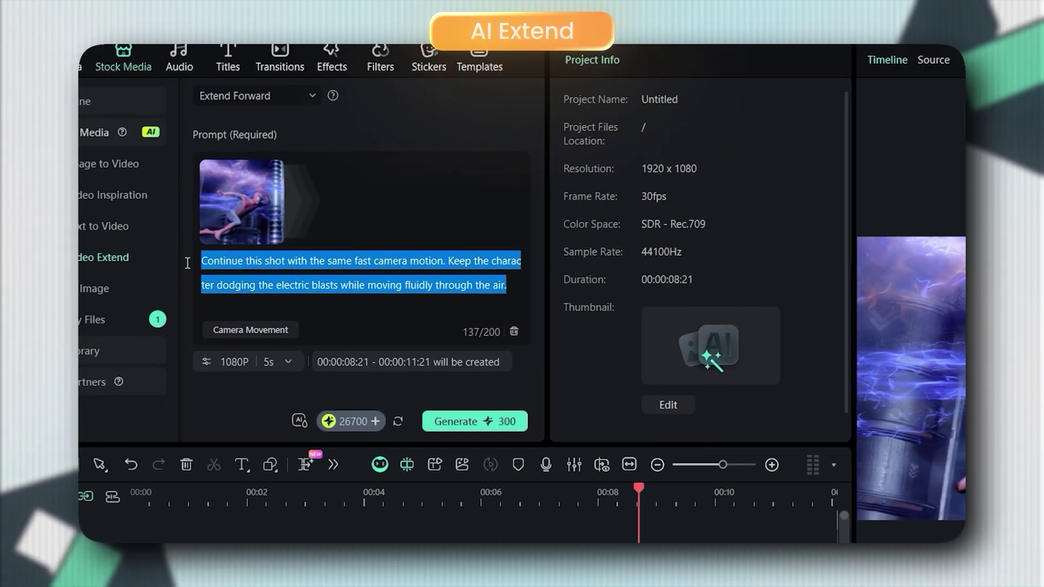
left_click(260, 285)
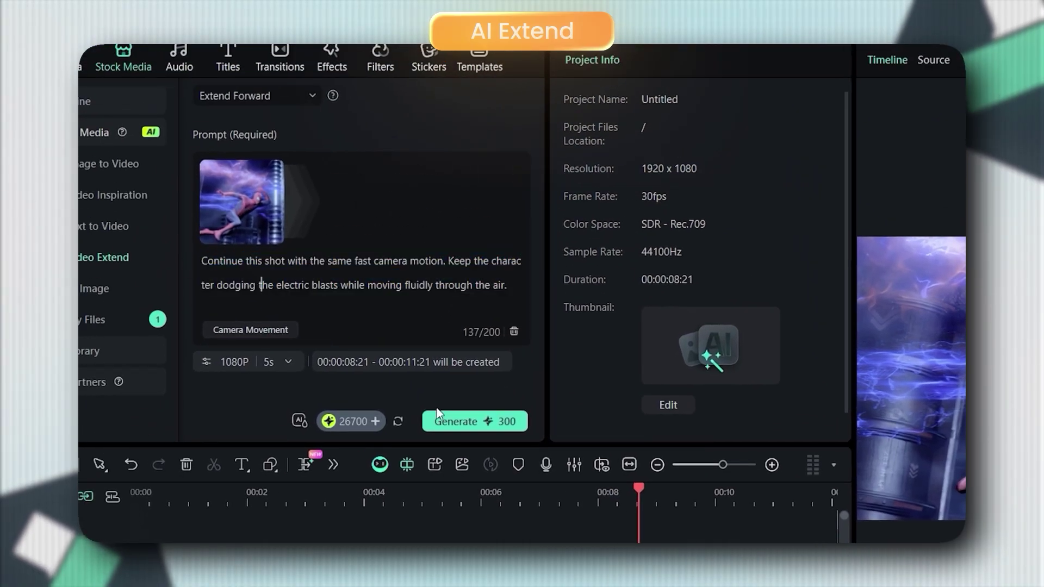
left_click(467, 428)
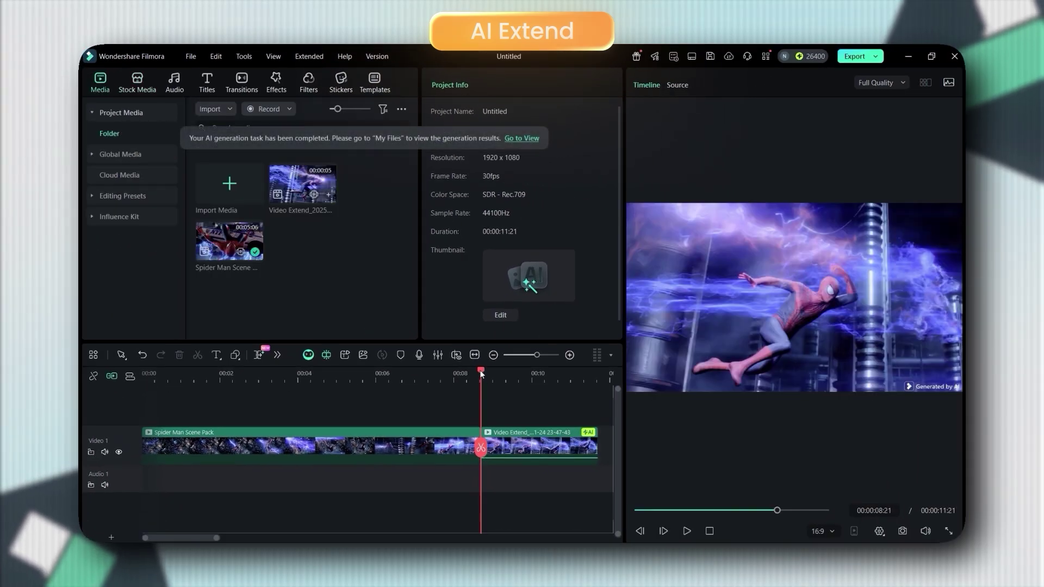
left_click_drag(468, 375, 497, 382)
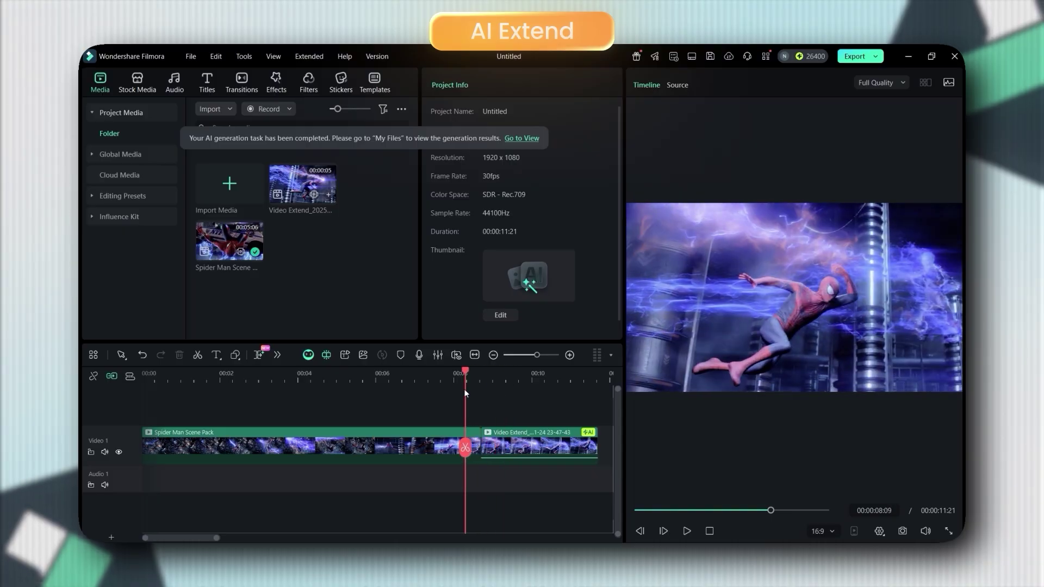
left_click_drag(411, 394, 141, 394)
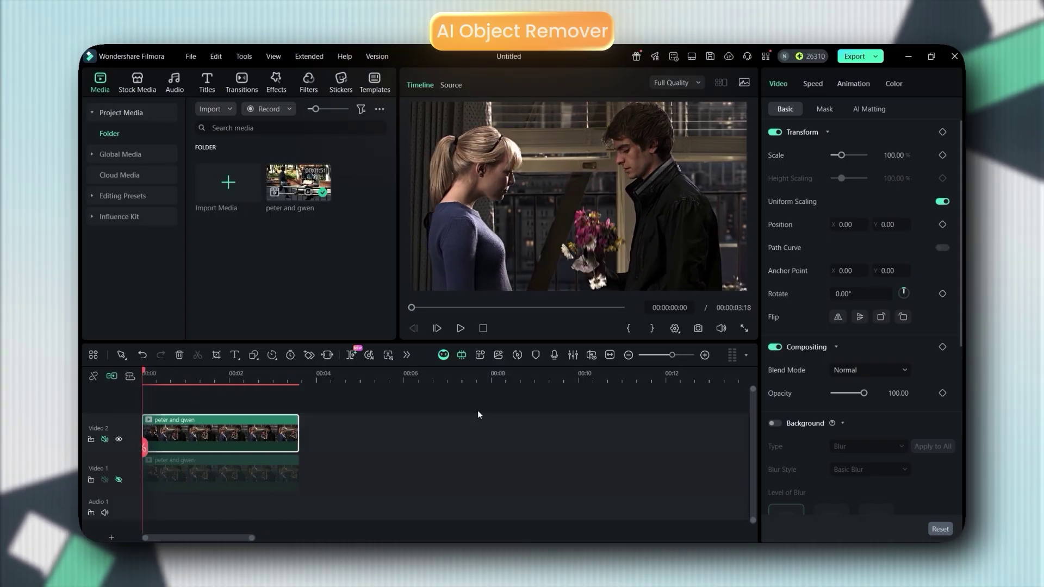
Step: Reveal the extra AI tools, including AI Object Remover, from the timeline toolbar's overflow list
left_click(406, 355)
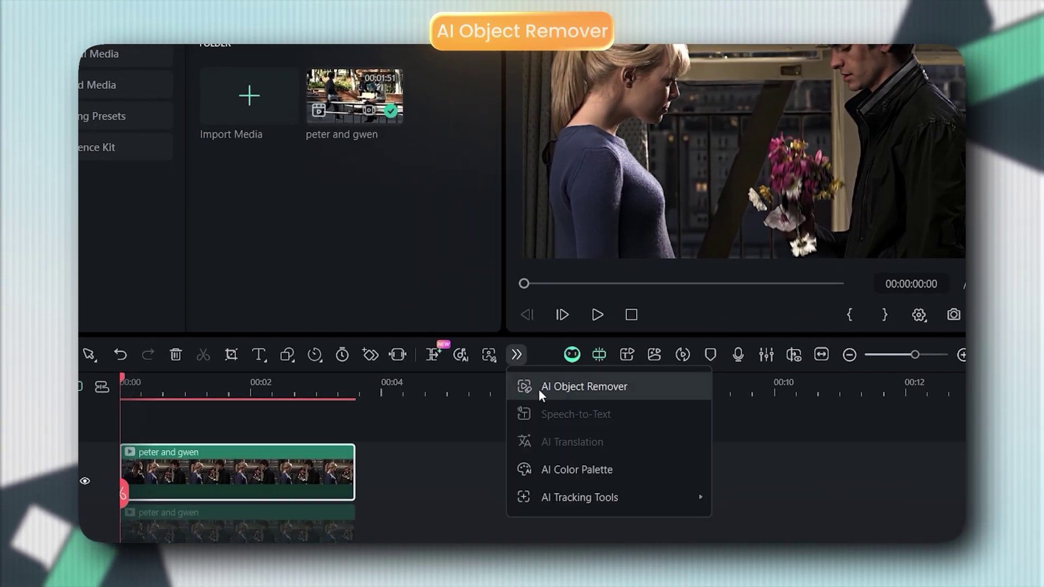
Step: Brush over the woman in the peter and gwen clip and remove her with AI Object Remover
left_click(538, 387)
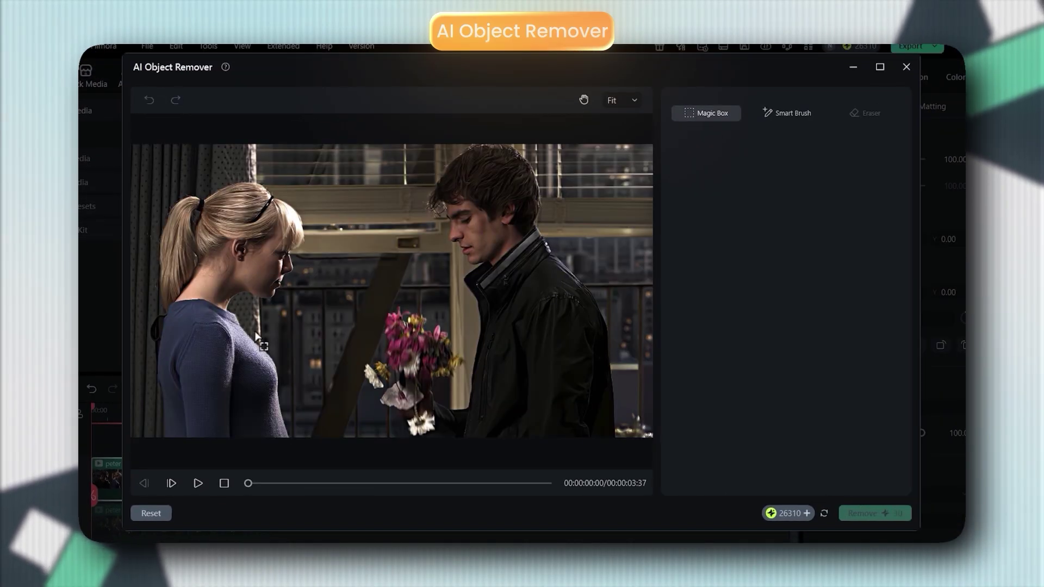
left_click(783, 117)
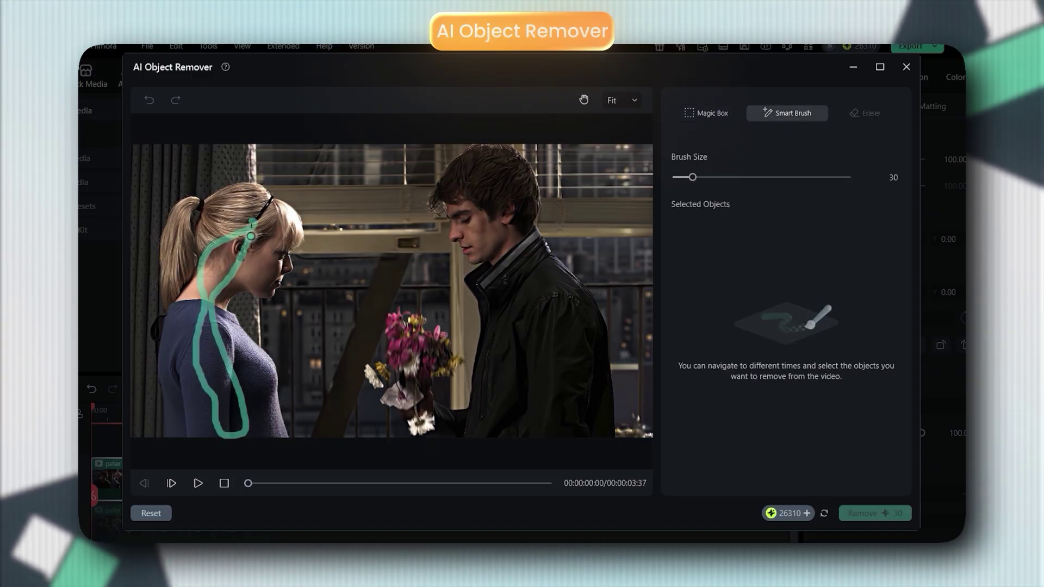
left_click_drag(250, 236, 252, 239)
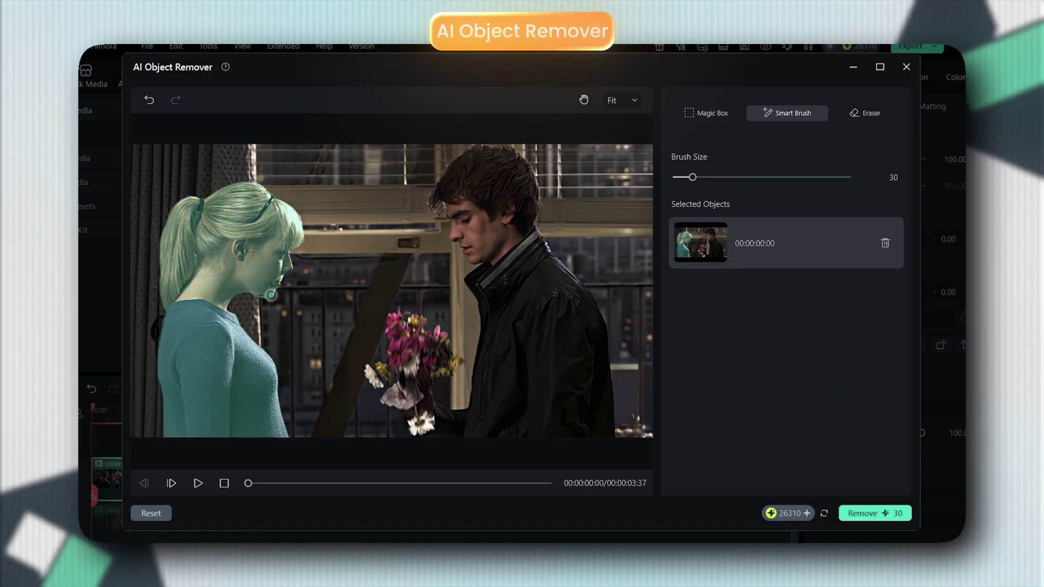
left_click(869, 513)
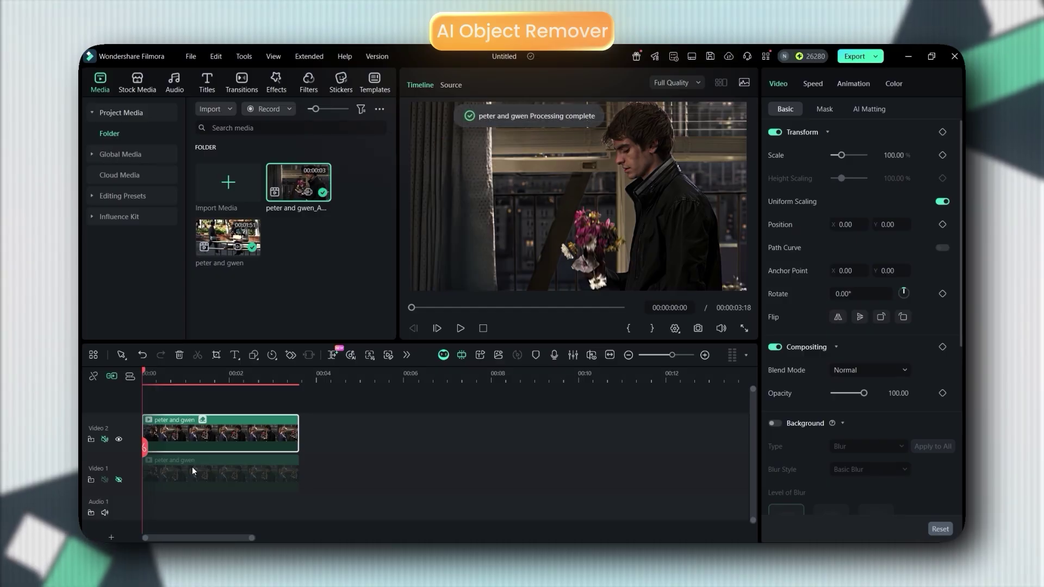
Step: Move the original clip to a new track above and toggle its visibility to compare versions
left_click_drag(191, 467, 191, 418)
left_click(119, 440)
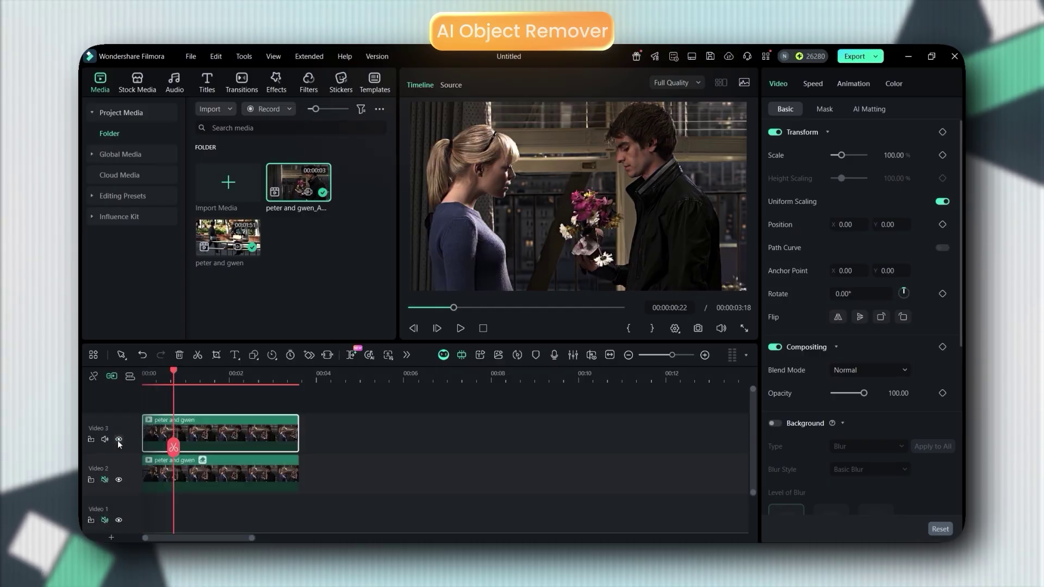
left_click(119, 440)
left_click(119, 440)
left_click(119, 440)
left_click(119, 440)
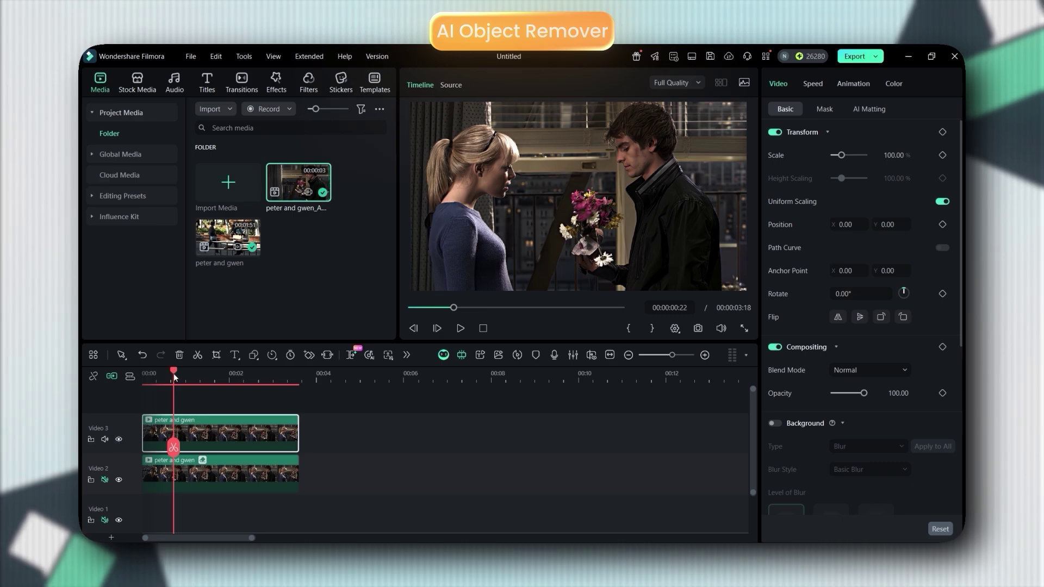
Step: Hide the original clip's track and play the edited clip from the start
left_click_drag(174, 373, 160, 375)
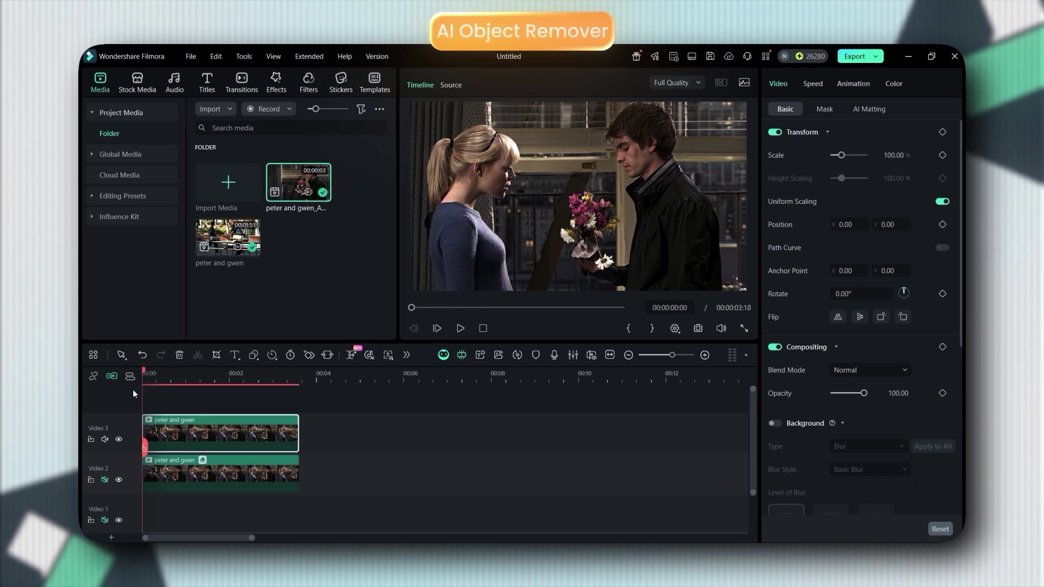
left_click(119, 439)
left_click_drag(161, 370, 120, 385)
key("space")
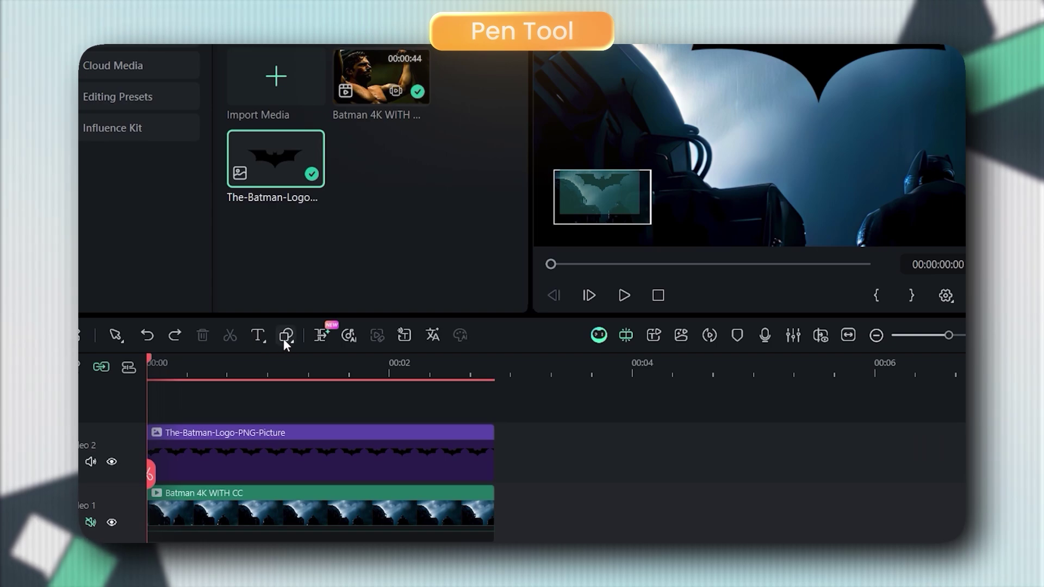
Step: Choose the Pen Tool and place the first anchors along the bat logo's top edge
left_click(284, 337)
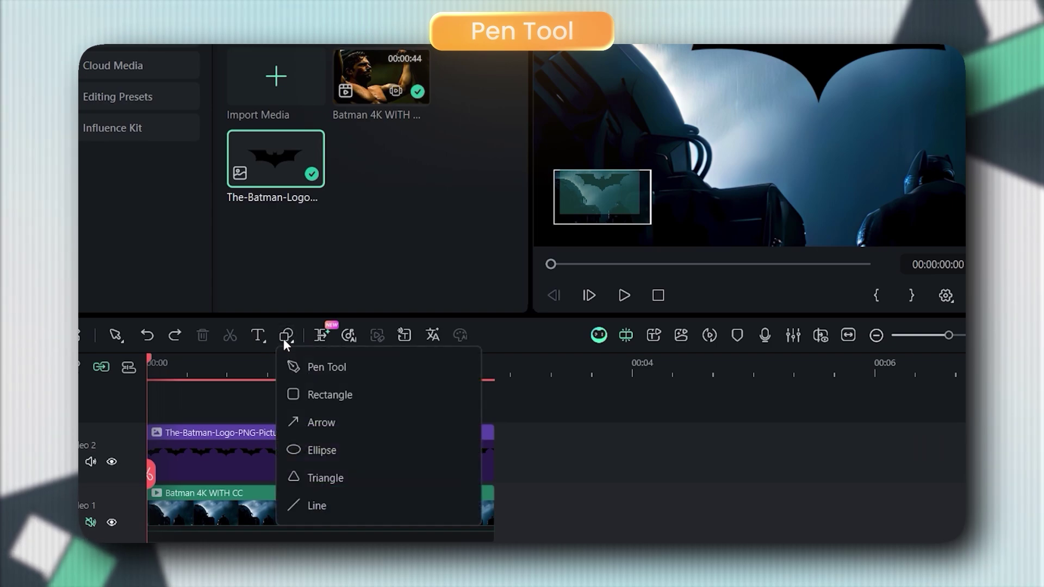
left_click(326, 370)
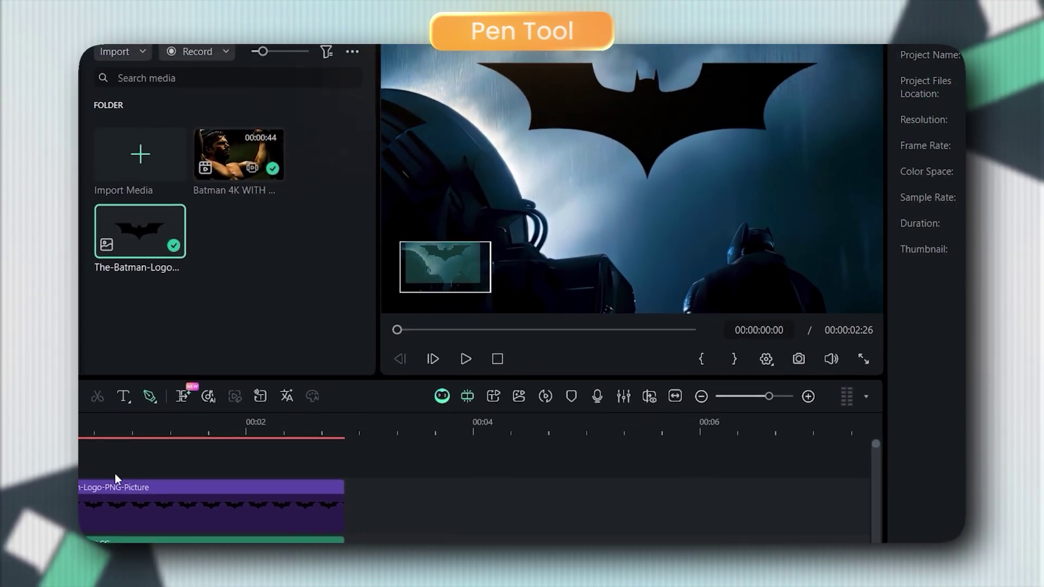
scroll(411, 114, "up", 2)
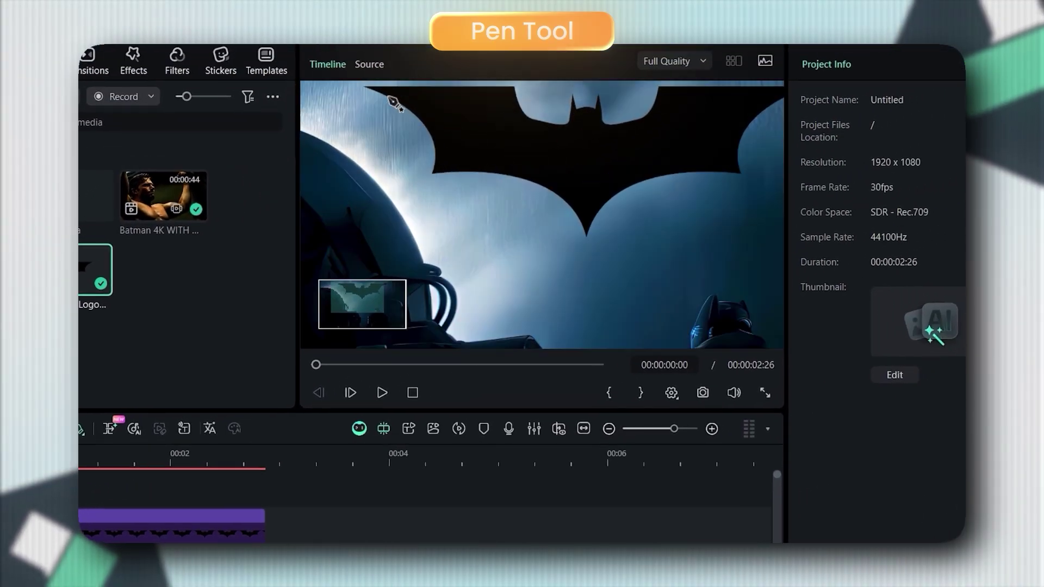
left_click(364, 87)
left_click(461, 87)
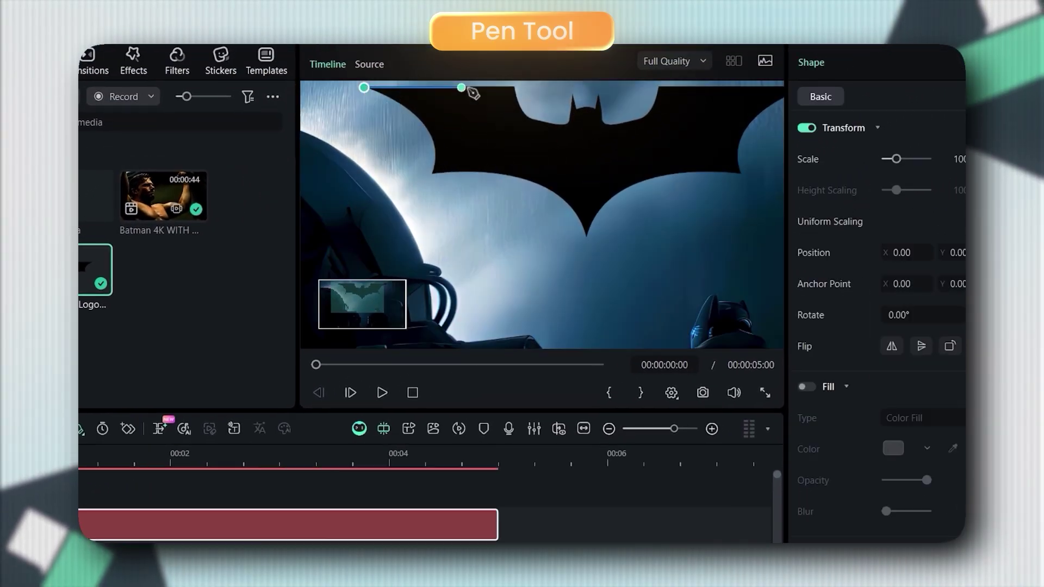
left_click(578, 100)
Step: Continue anchors around the bat's edge and close the path at the first anchor
left_click(582, 105)
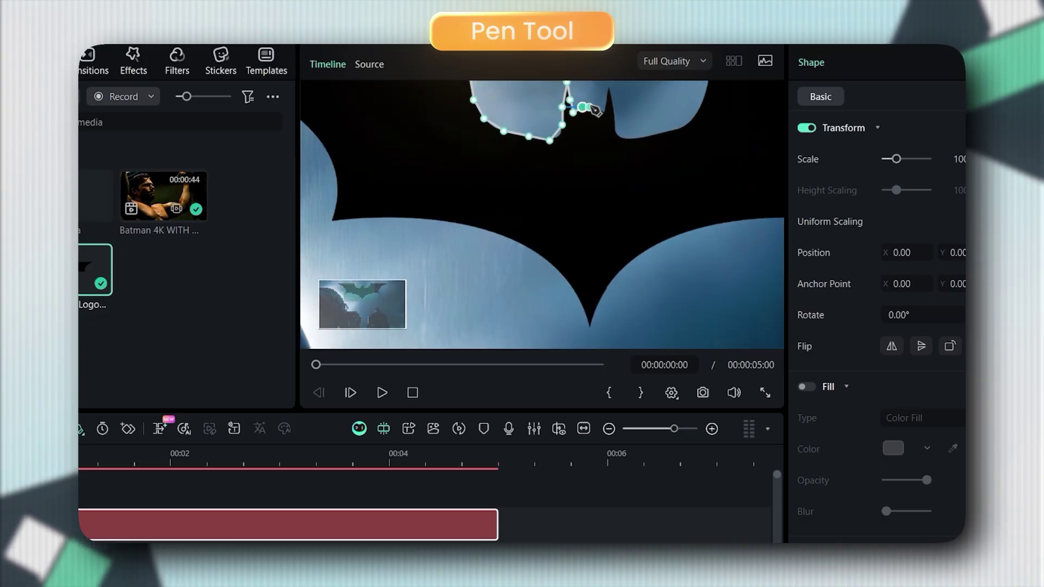
left_click(694, 140)
left_click(659, 90)
left_click(576, 185)
left_click(325, 233)
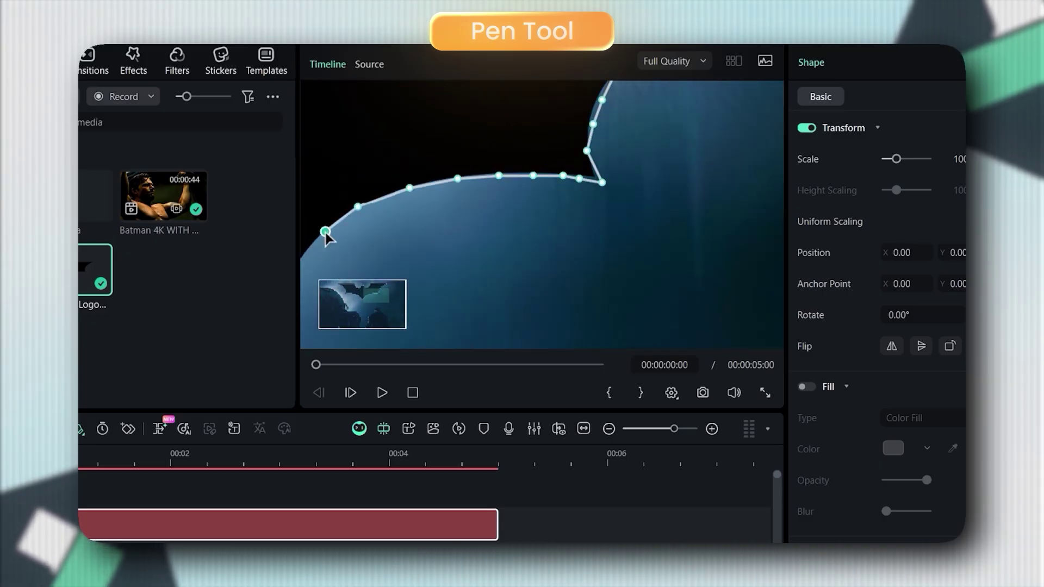
left_click(405, 217)
left_click(340, 148)
left_click(333, 109)
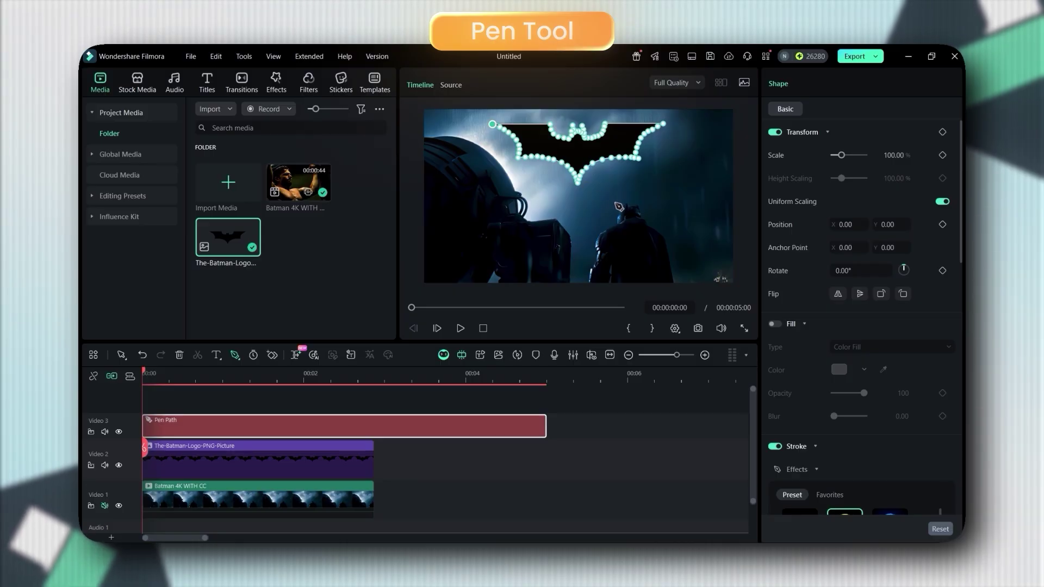
Step: Give the pen path's stroke a pale-blue glow with radius 2.10 in the Shape panel
scroll(840, 267, "down", 10)
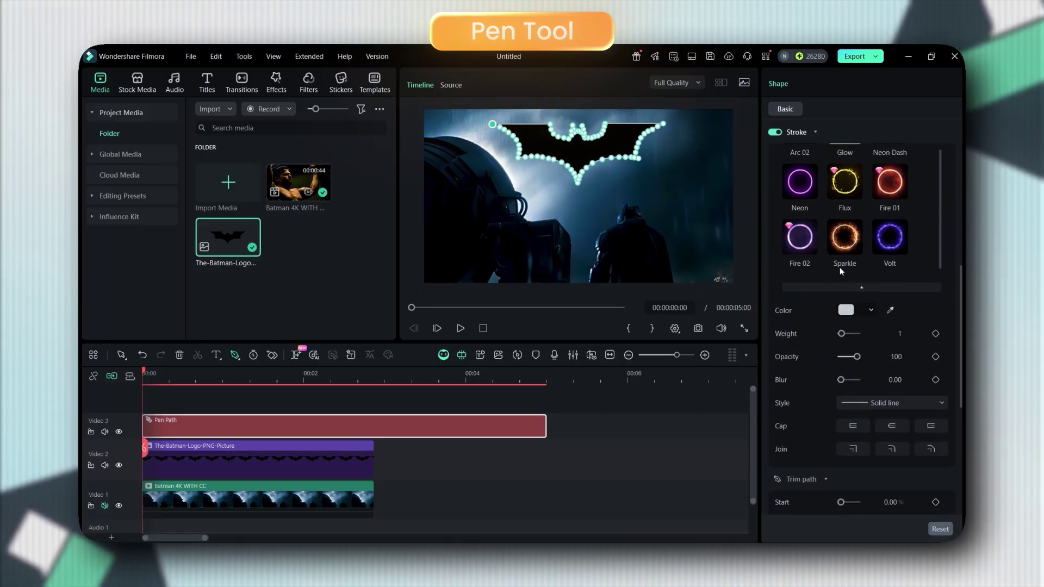
scroll(840, 266, "up", 1)
scroll(941, 314, "up", 10)
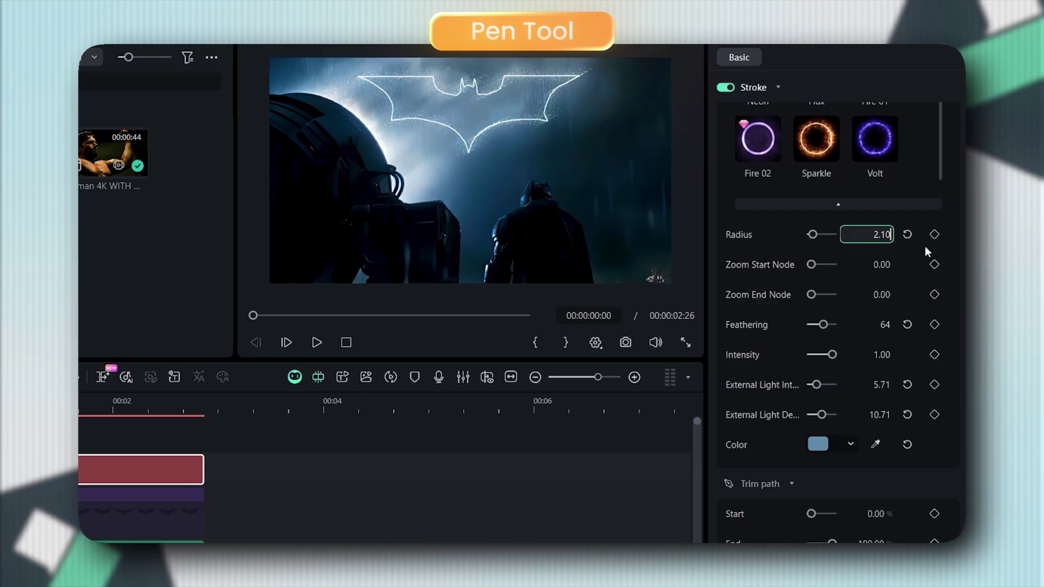
scroll(765, 325, "down", 5)
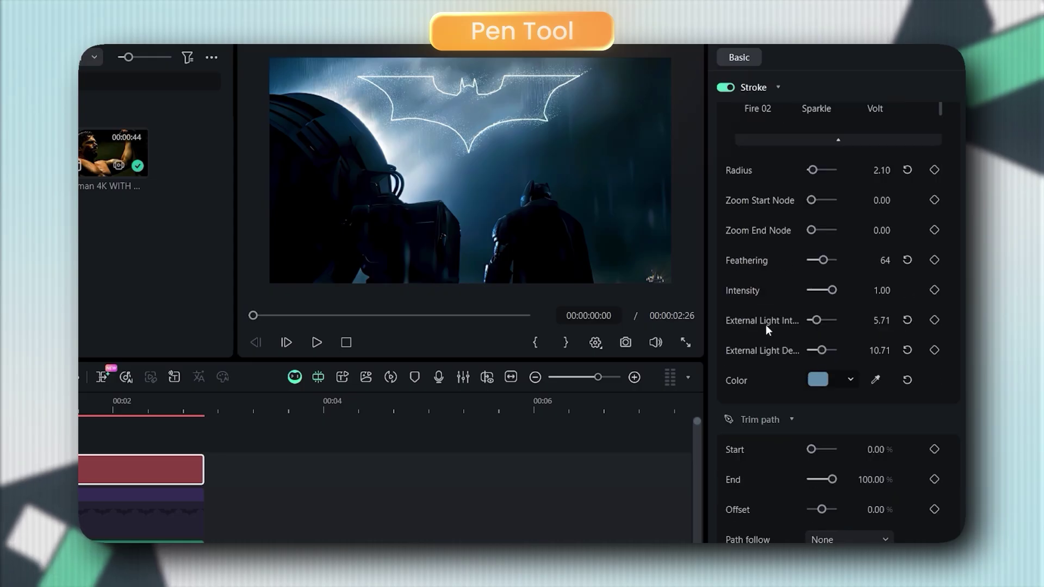
scroll(768, 330, "down", 3)
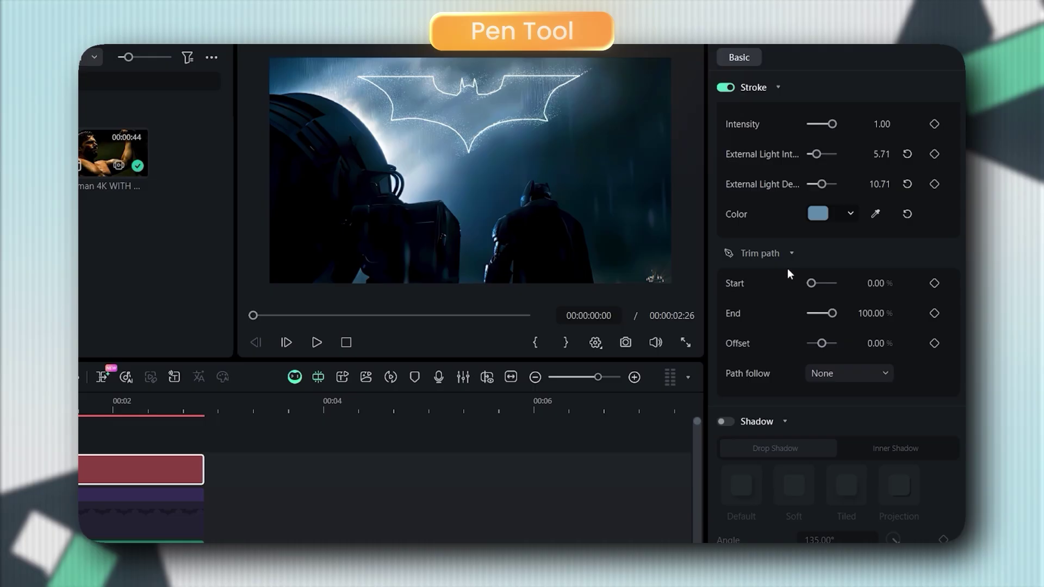
Step: Keyframe Trim path End from 0% at 00:00 to 100% at 00:00:01:26, then preview the draw-on
left_click_drag(832, 313, 814, 320)
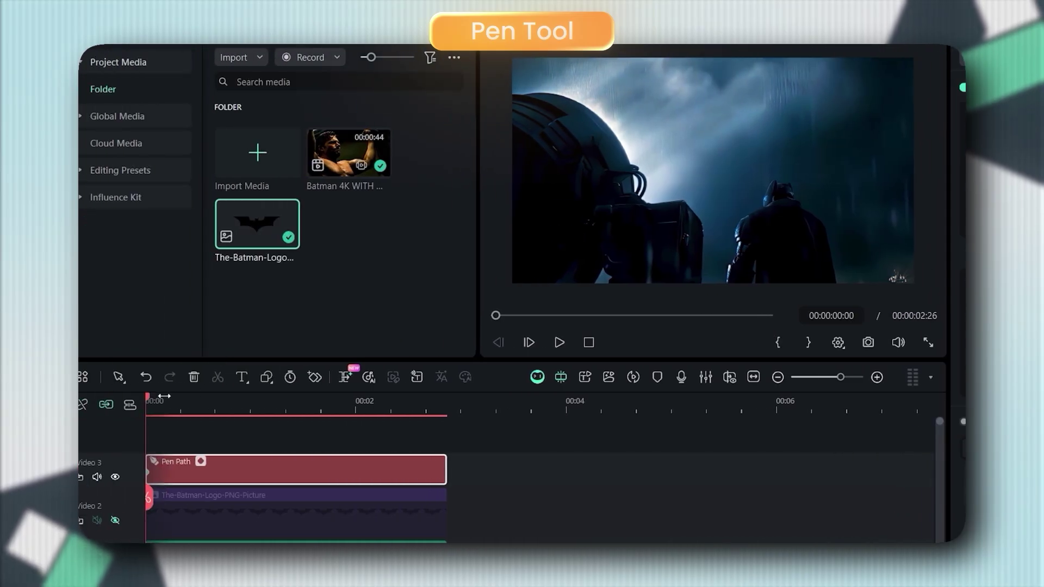
left_click_drag(151, 403, 350, 403)
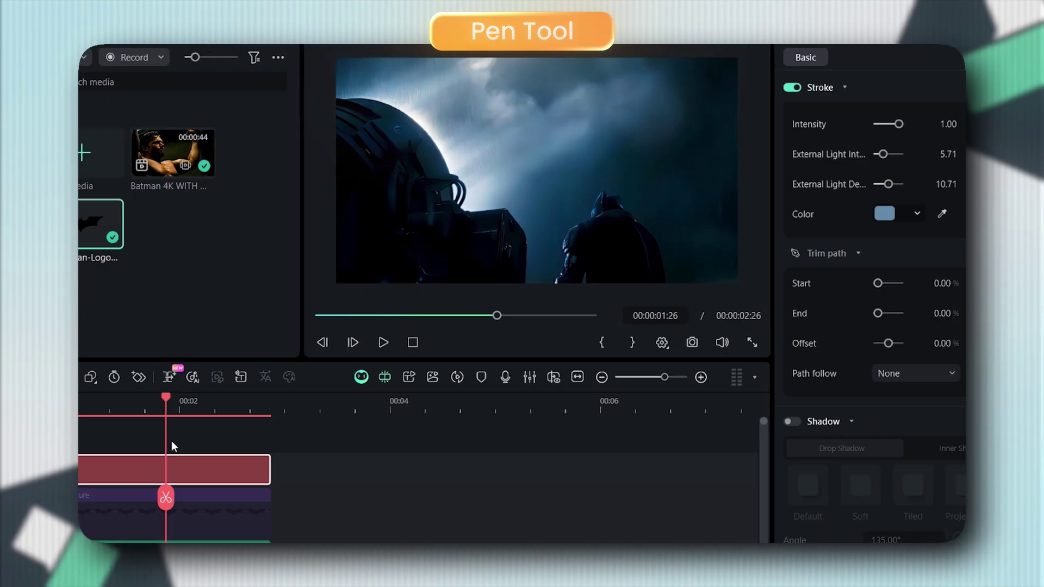
left_click_drag(814, 315, 833, 312)
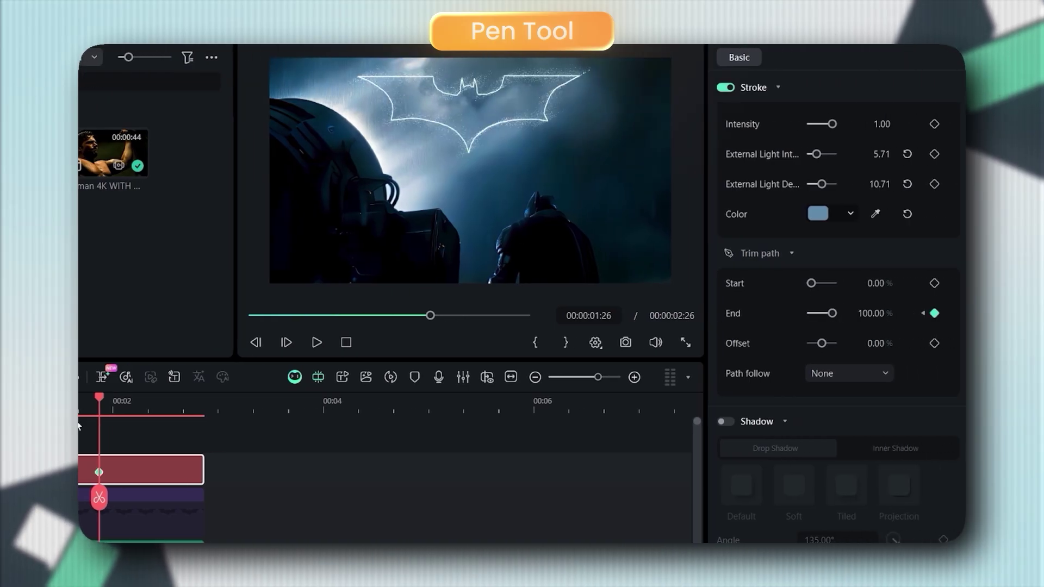
left_click_drag(299, 392, 134, 408)
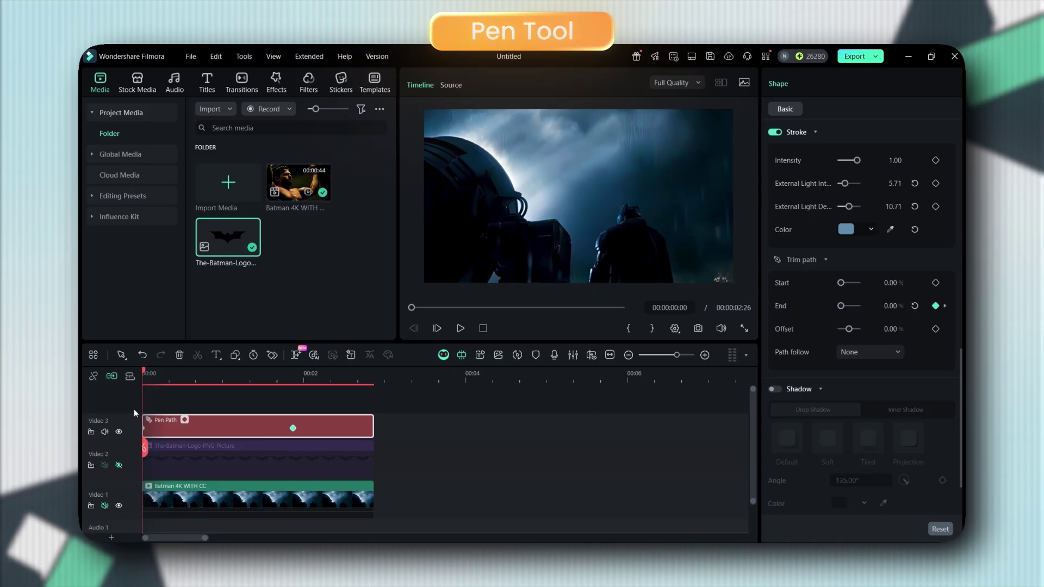
key("space")
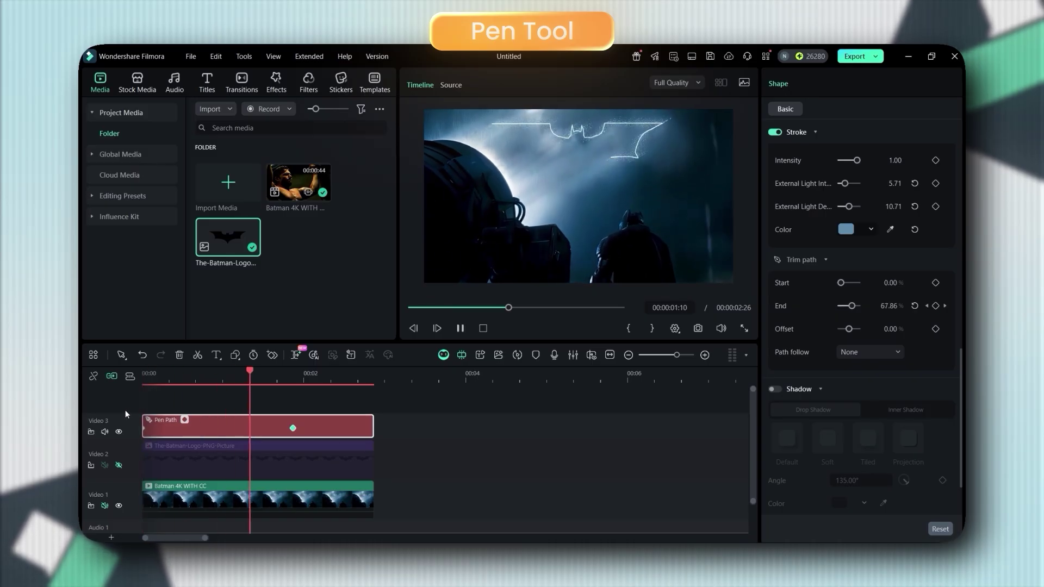
key("space")
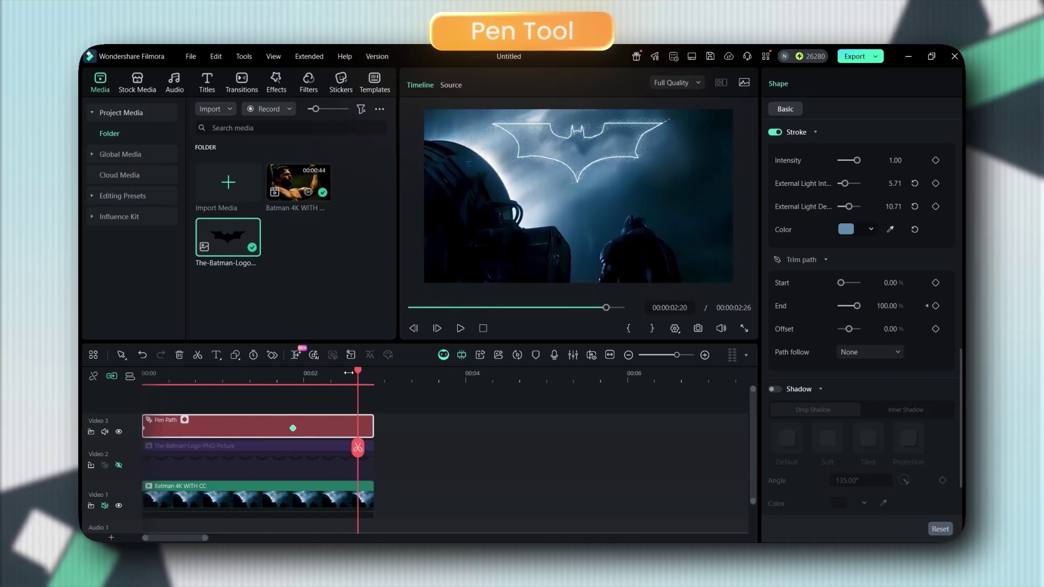
mouse_move(357, 371)
left_mouse_down()
mouse_move(238, 375)
mouse_move(79, 406)
left_mouse_up()
key("space")
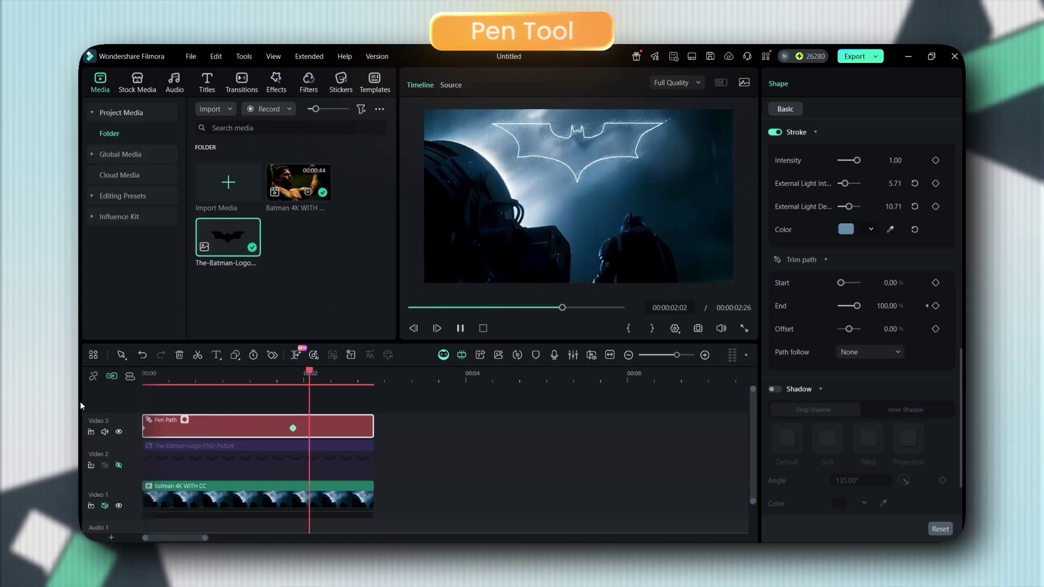
key("space")
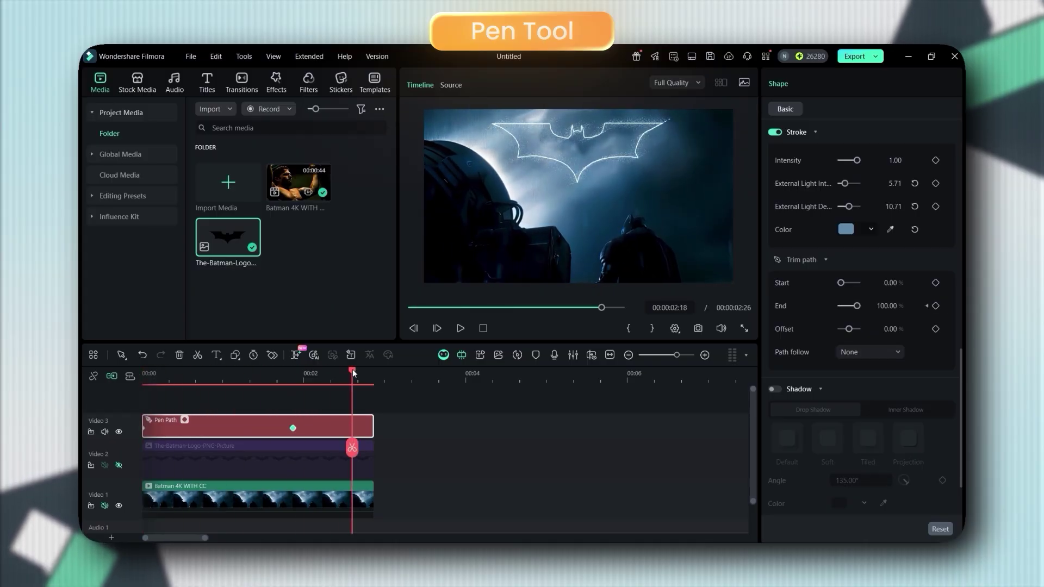
left_click_drag(352, 370, 93, 409)
key("space")
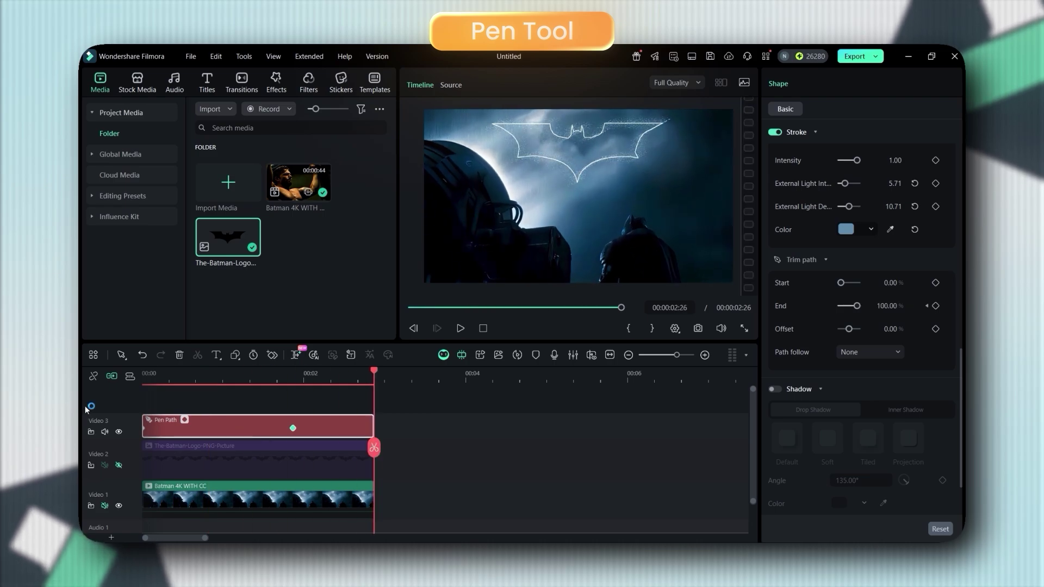
scroll(837, 235, "up", 5)
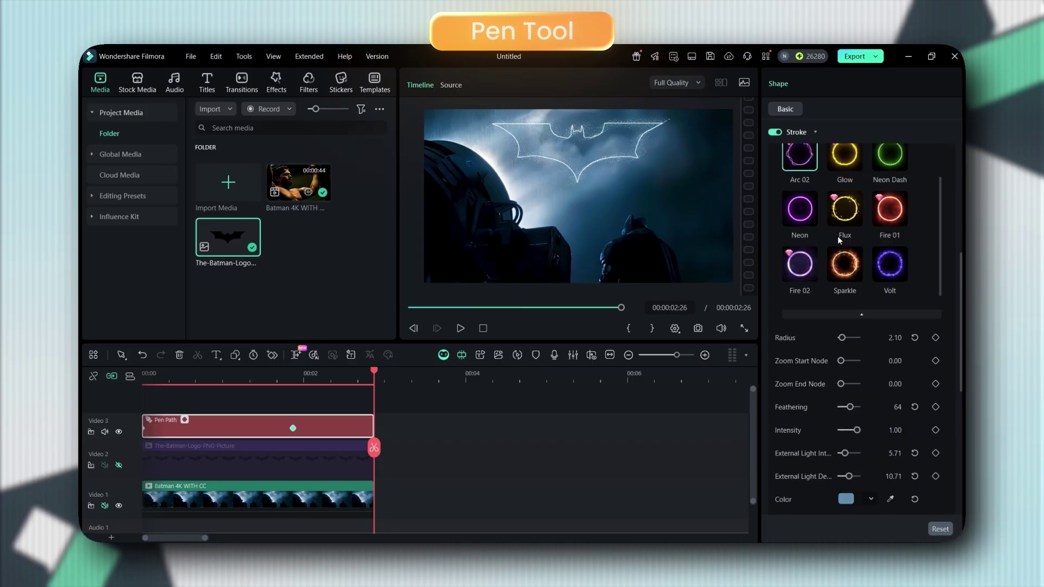
scroll(836, 236, "up", 10)
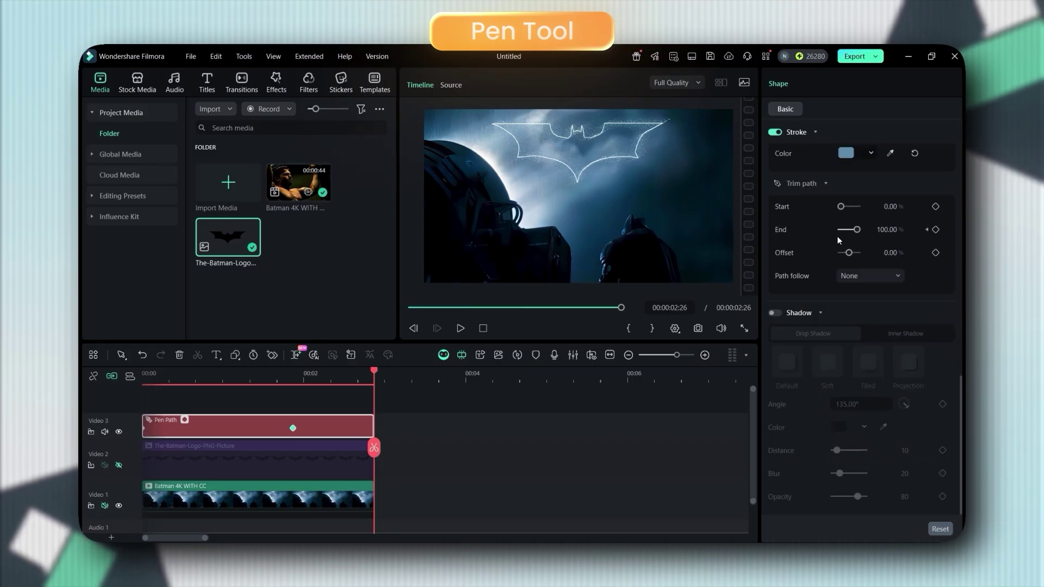